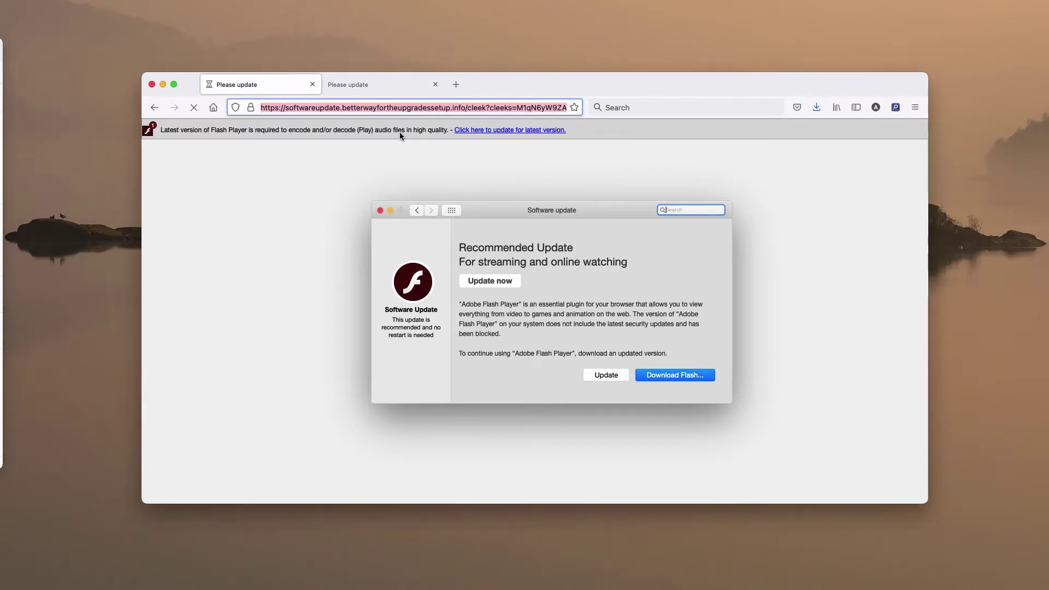
Inspect the fake update page's full web address in Firefox.
click(418, 107)
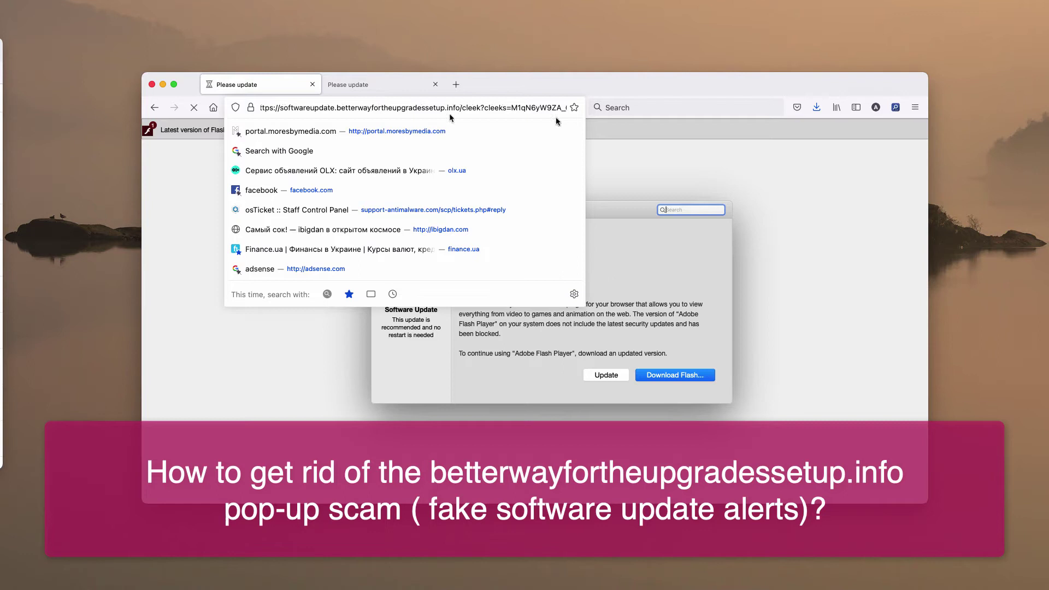
click(744, 148)
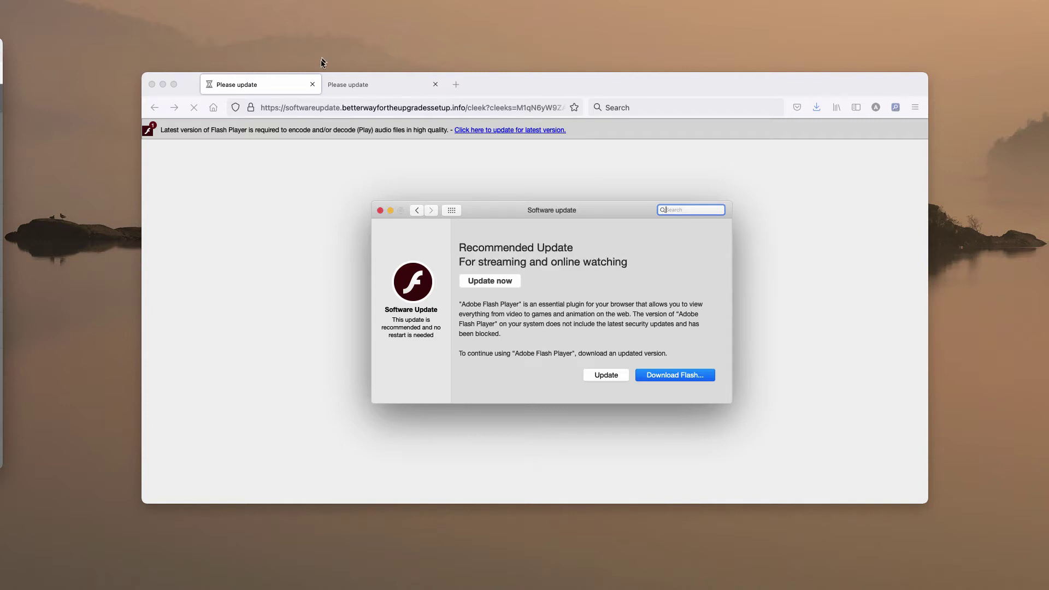
click(422, 107)
click(609, 160)
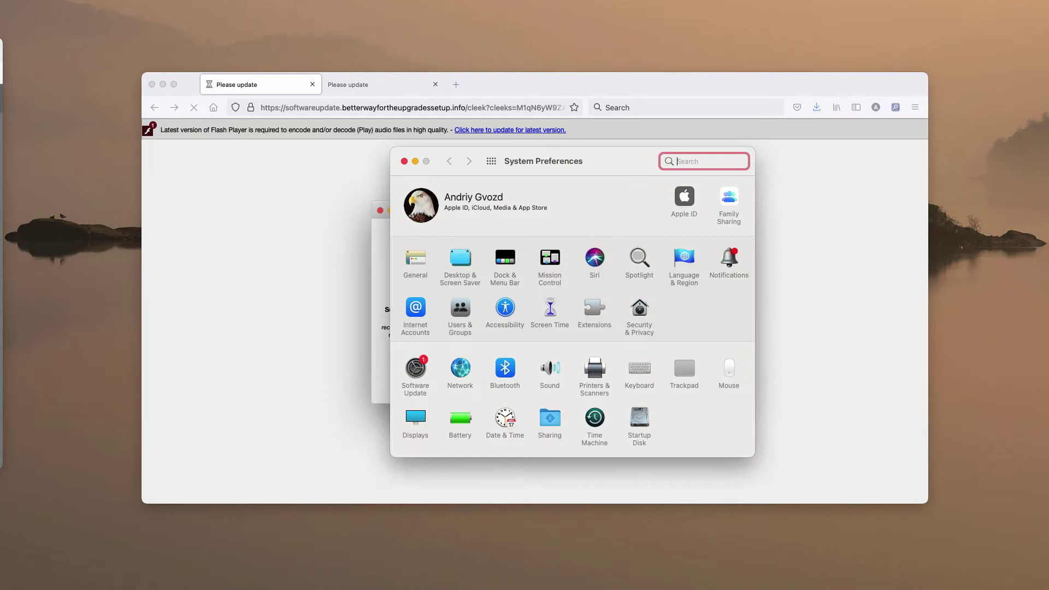
Check System Settings for genuine macOS software updates, then close System Settings.
drag(545, 179, 508, 192)
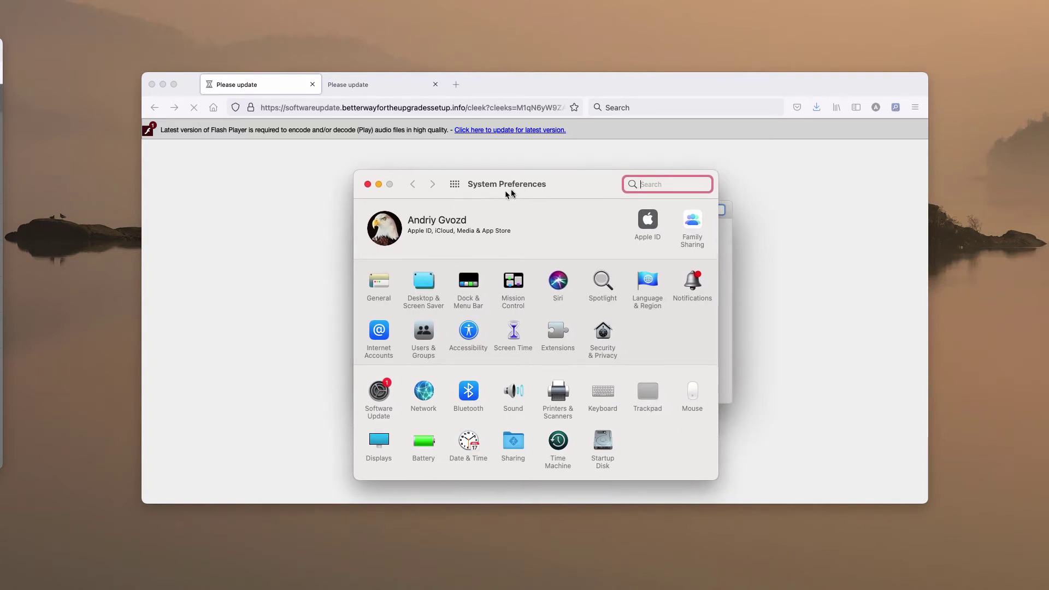
click(378, 394)
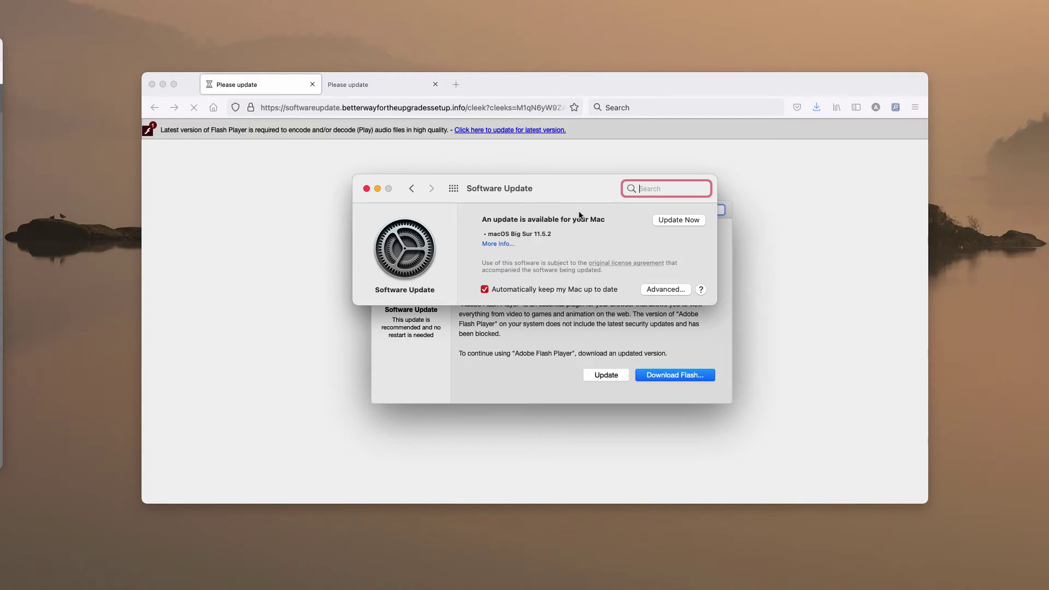
click(411, 189)
click(367, 189)
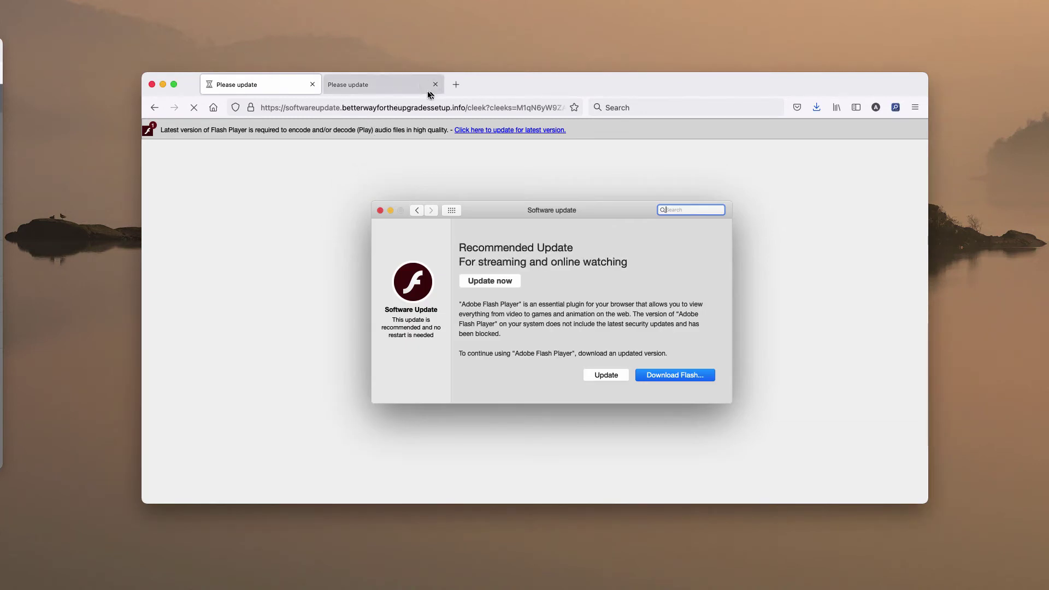
Highlight the scam domain, then review installed Applications in Finder and close it.
drag(341, 107, 476, 107)
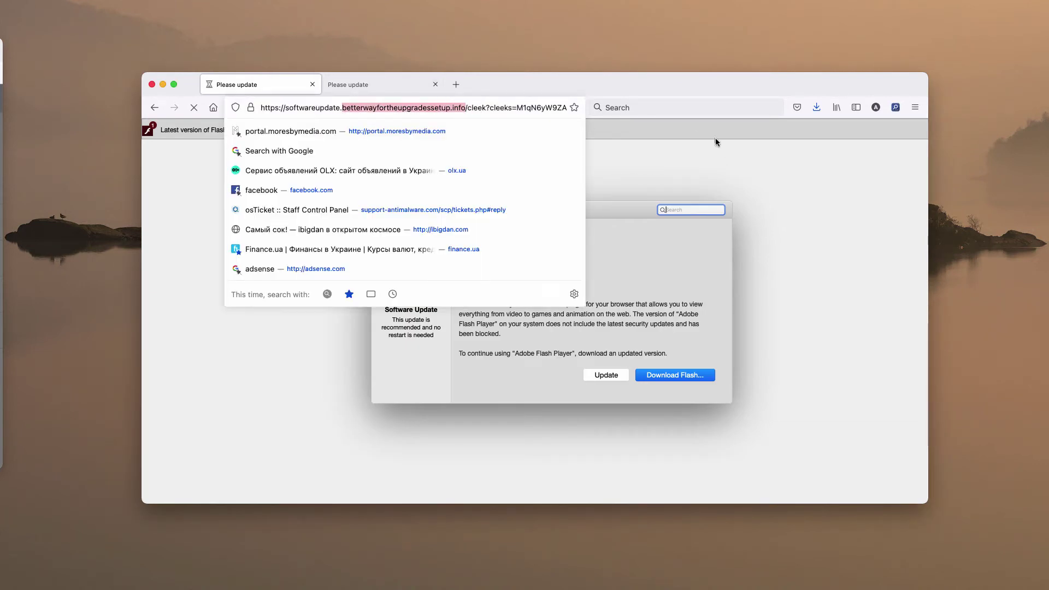
click(717, 154)
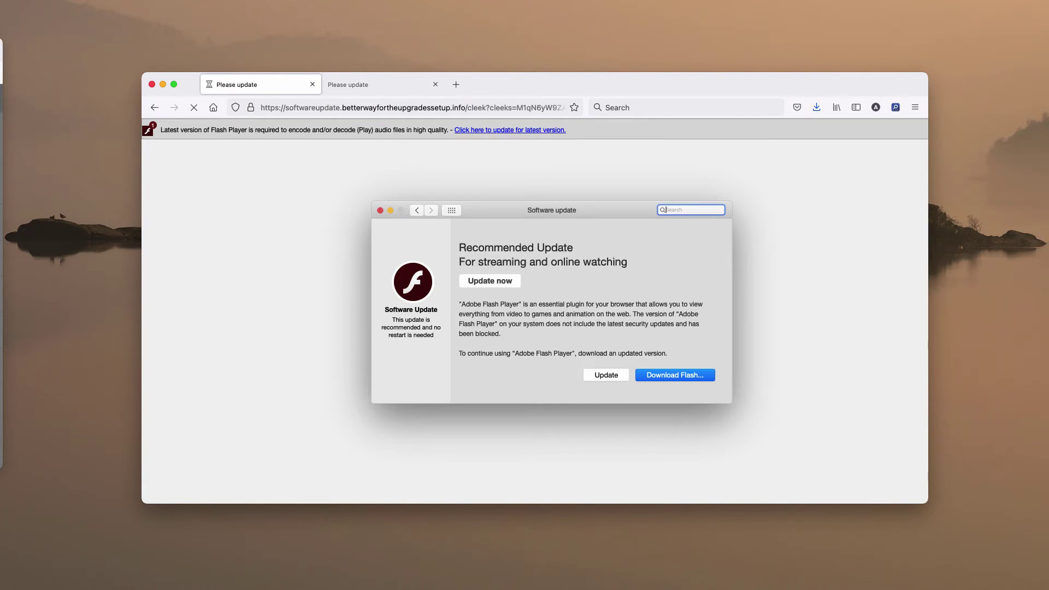
mouse_move(4, 49)
mouse_down()
mouse_move(509, 236)
mouse_move(498, 197)
mouse_up()
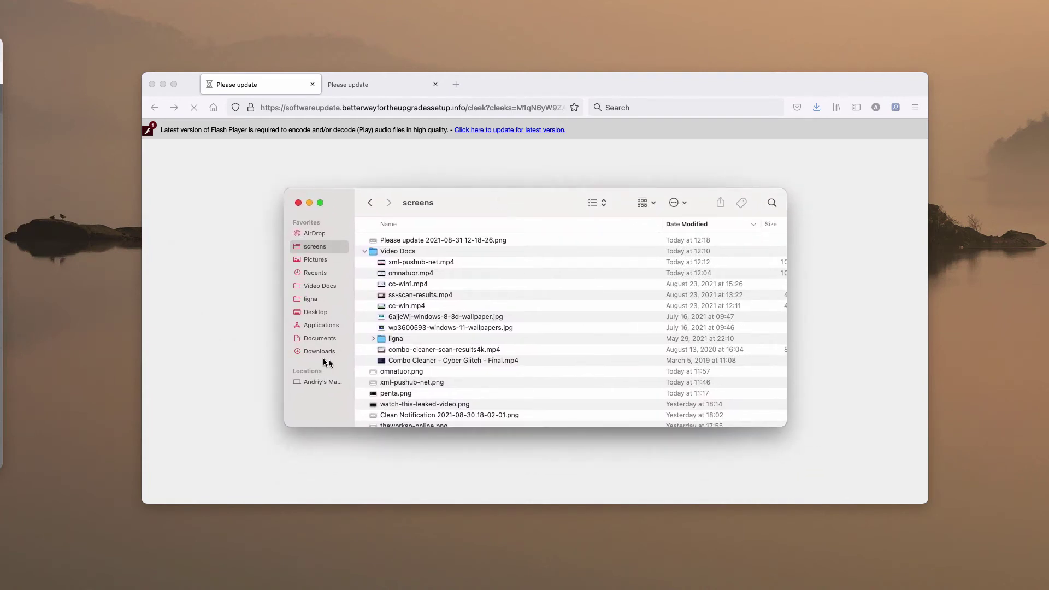
click(305, 325)
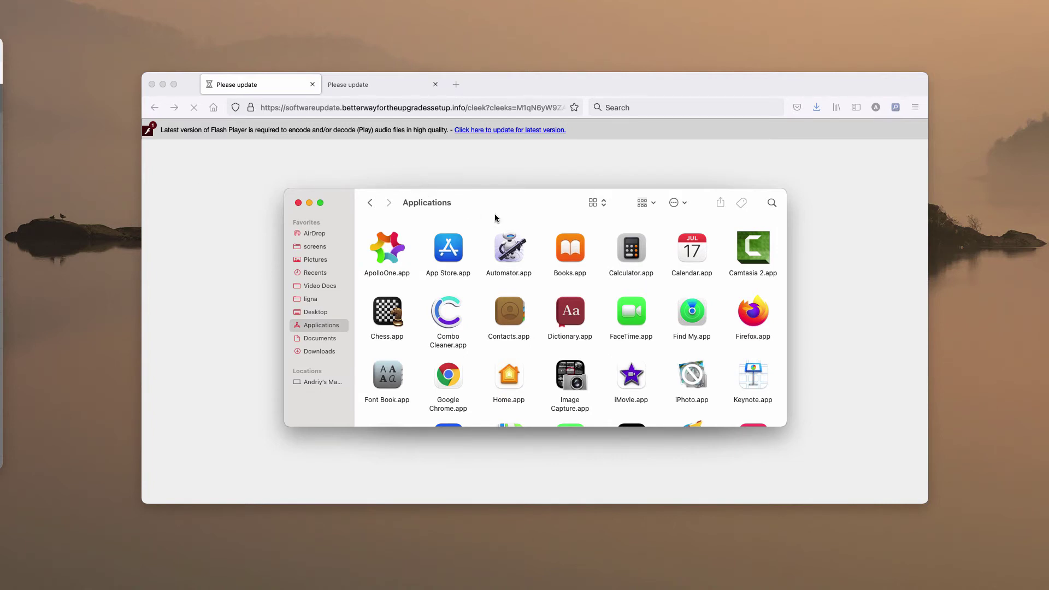
scroll(512, 250, down, 5)
scroll(582, 302, down, 5)
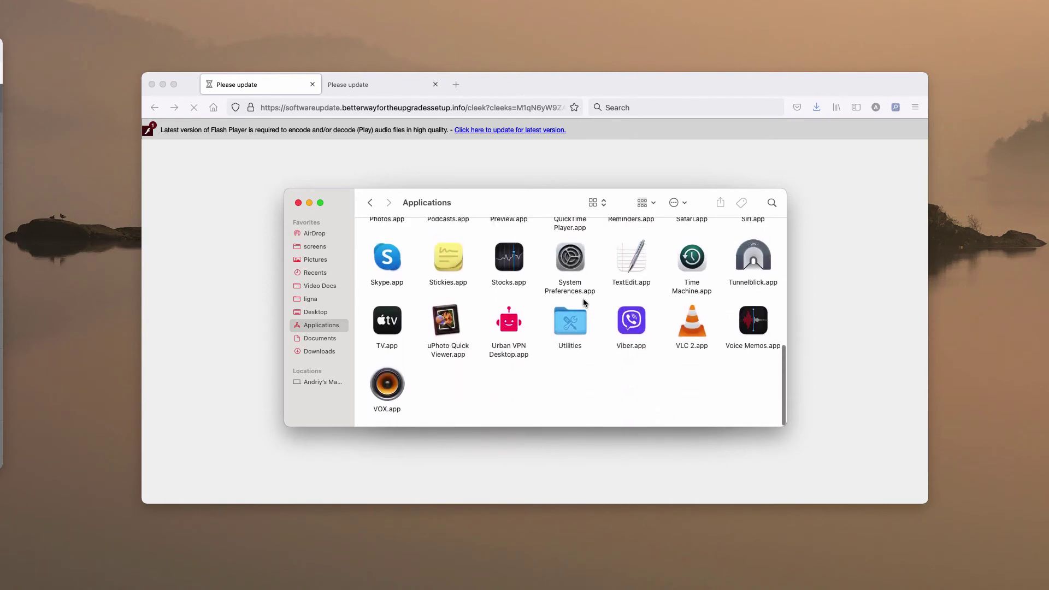
scroll(583, 303, up, 3)
scroll(586, 302, up, 5)
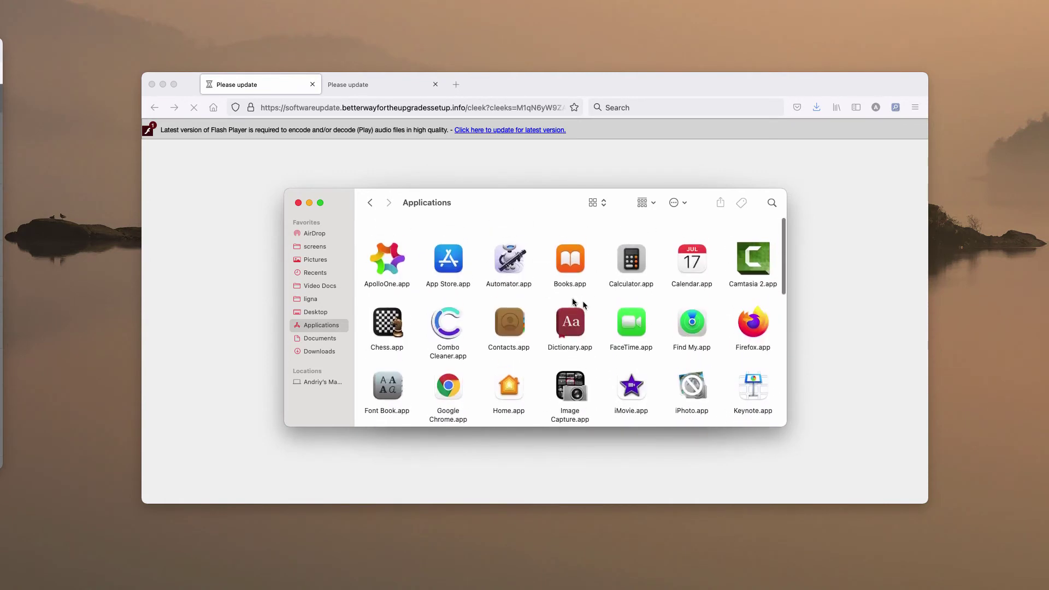
click(297, 202)
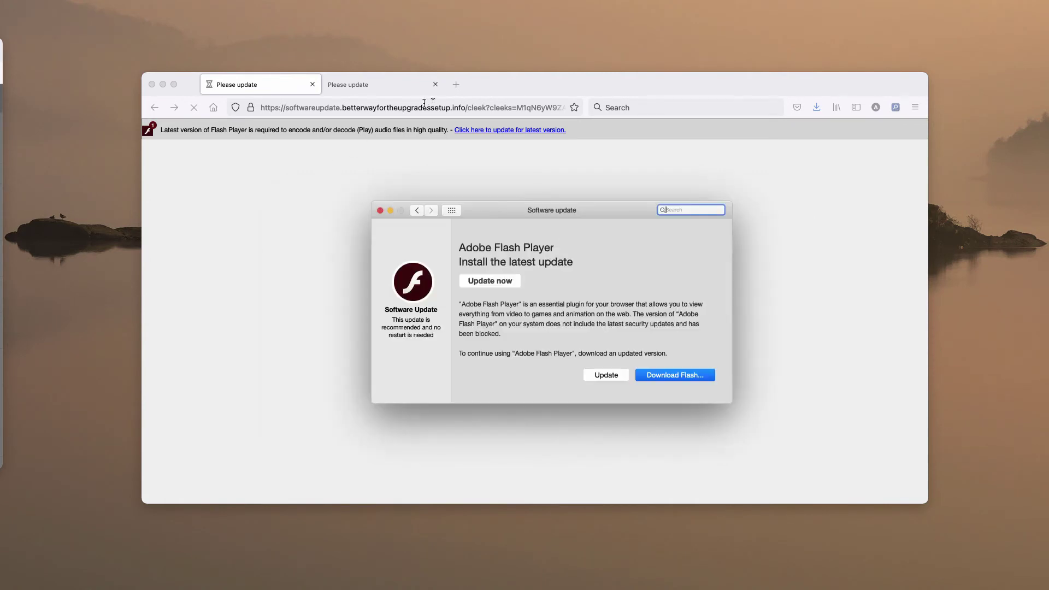
Load combocleaner.com in a new tab and close the fake Please update tabs.
click(455, 85)
text(combocleaner.com/)
key(Return)
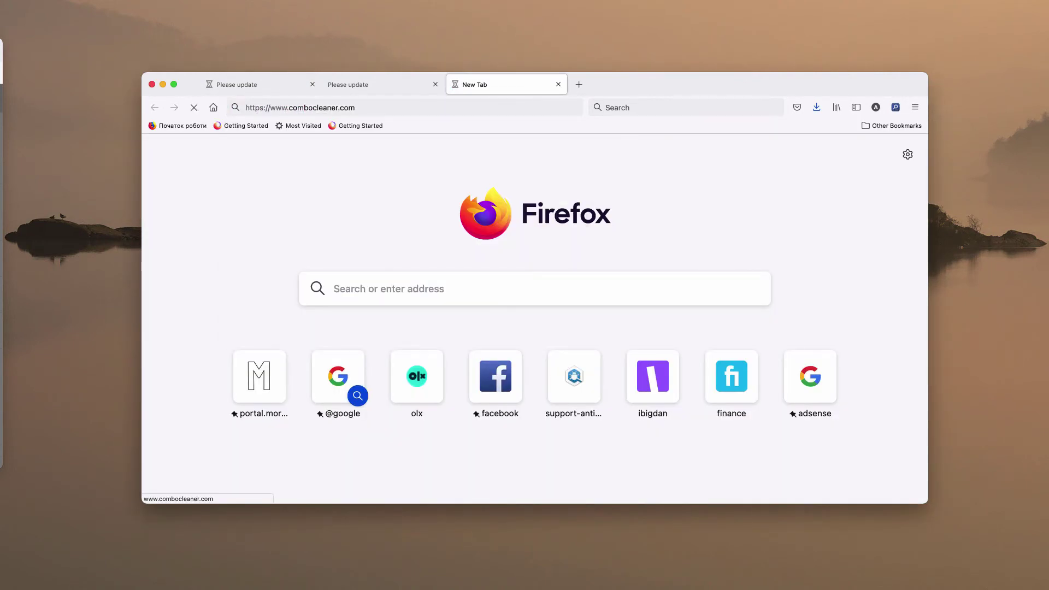
click(313, 84)
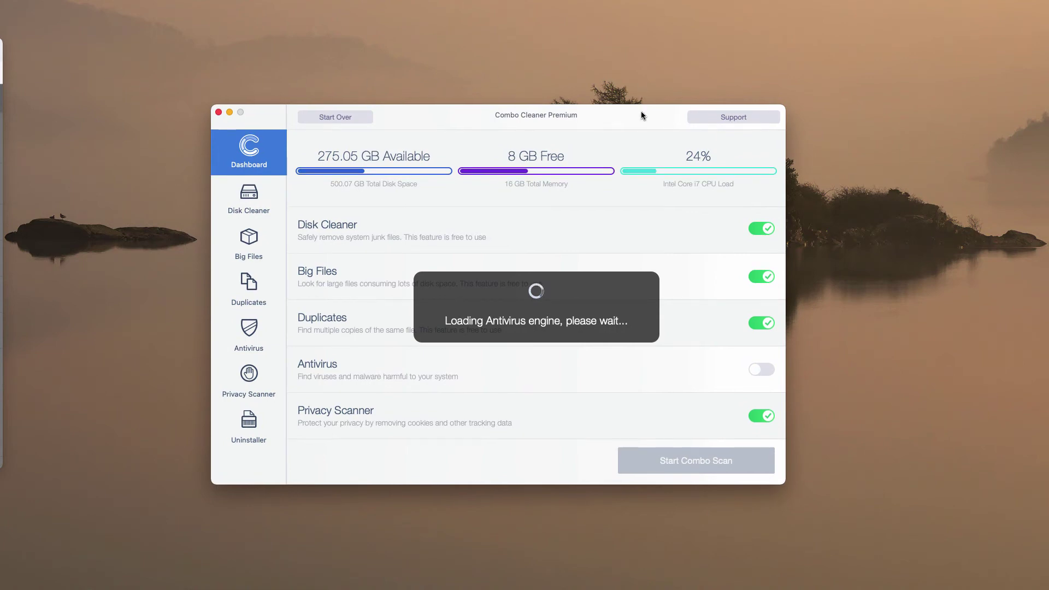
Start the Combo Scan from the Combo Cleaner Dashboard and let it finish.
click(727, 465)
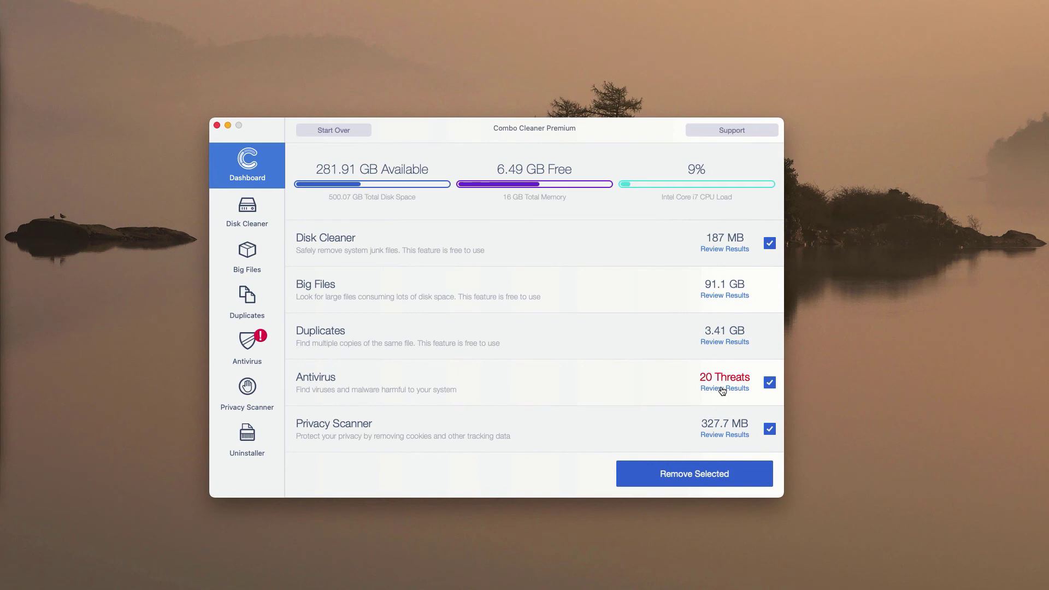
Open Review Results for the 20 threats in the Antivirus row.
click(722, 389)
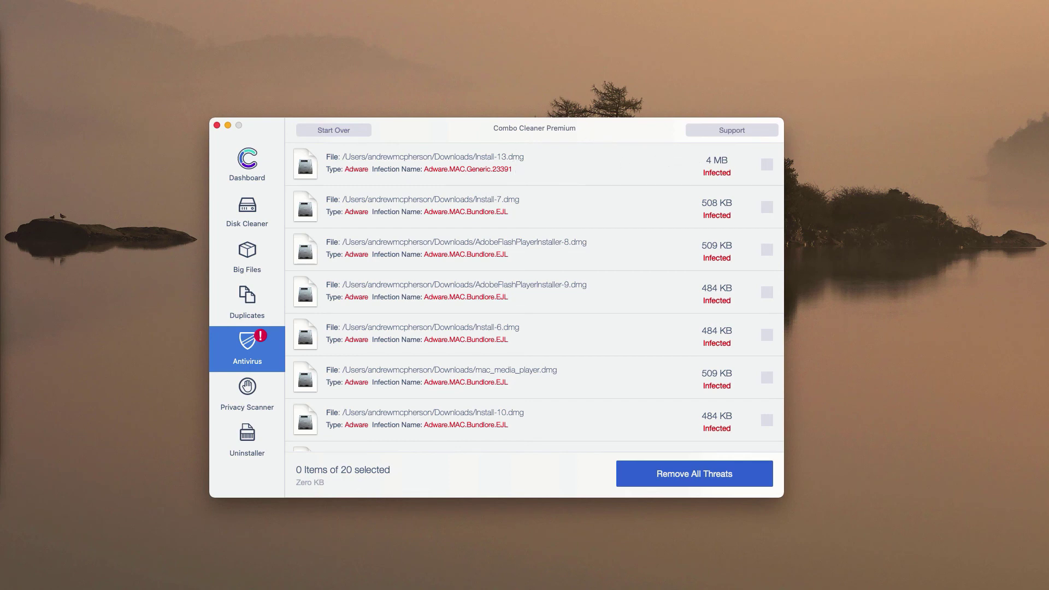
drag(580, 129, 580, 129)
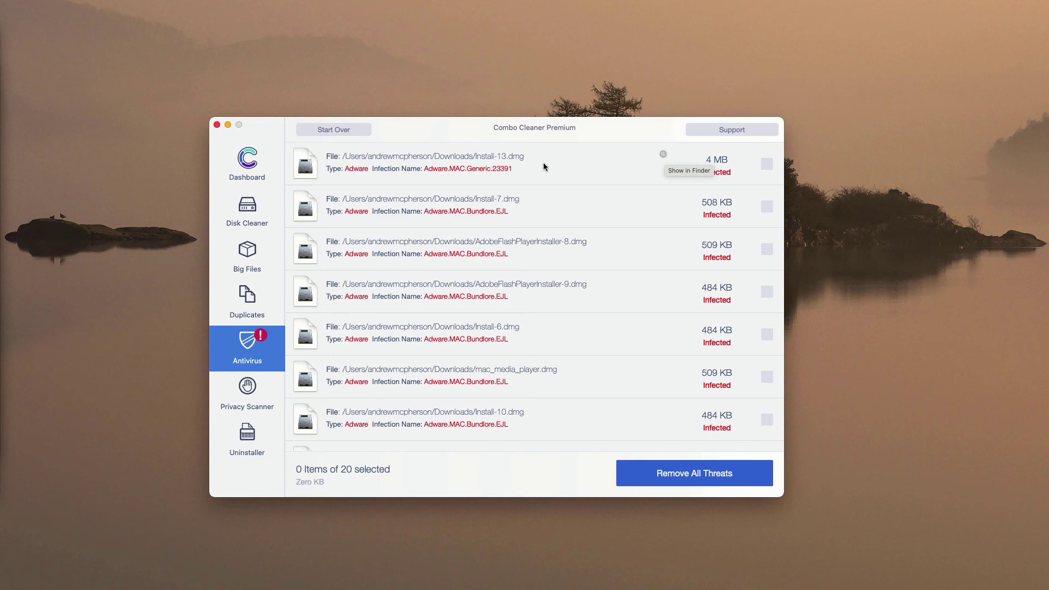
Reveal Install-13.dmg in Downloads and move it to the Trash.
click(663, 157)
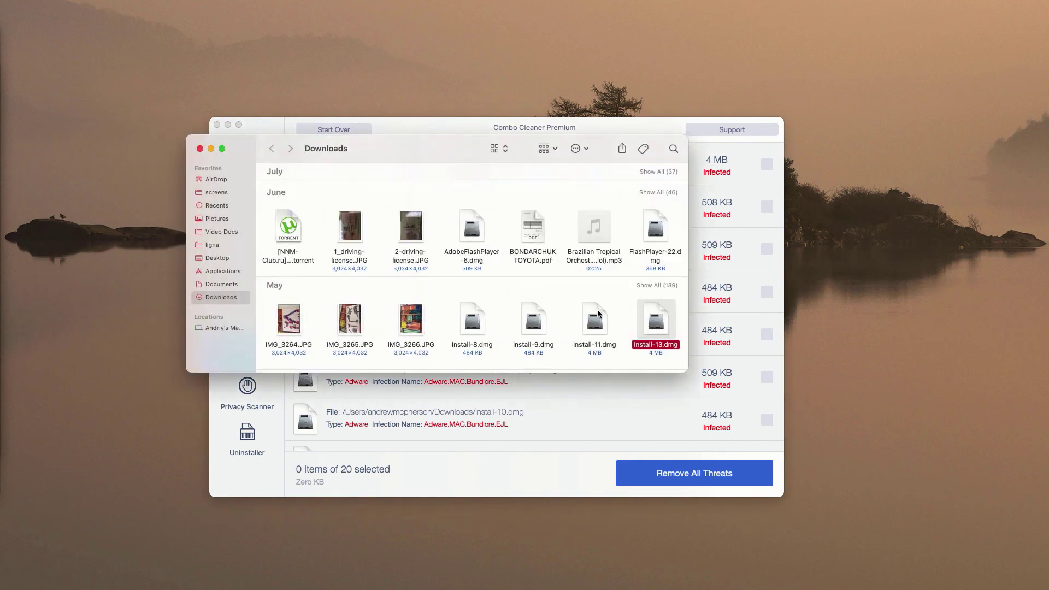
right_click(659, 321)
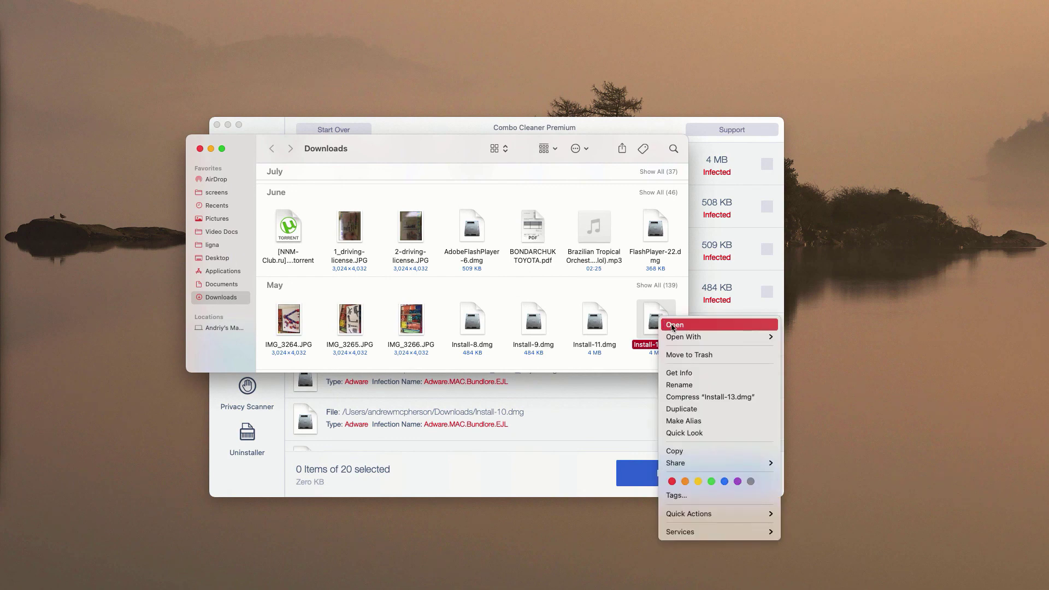
click(698, 356)
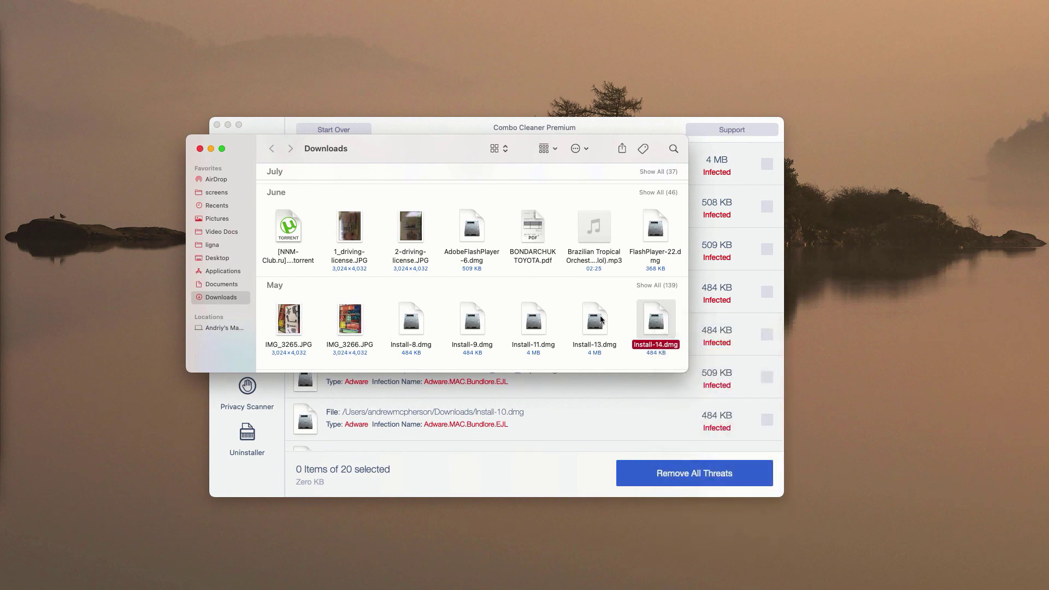
click(199, 148)
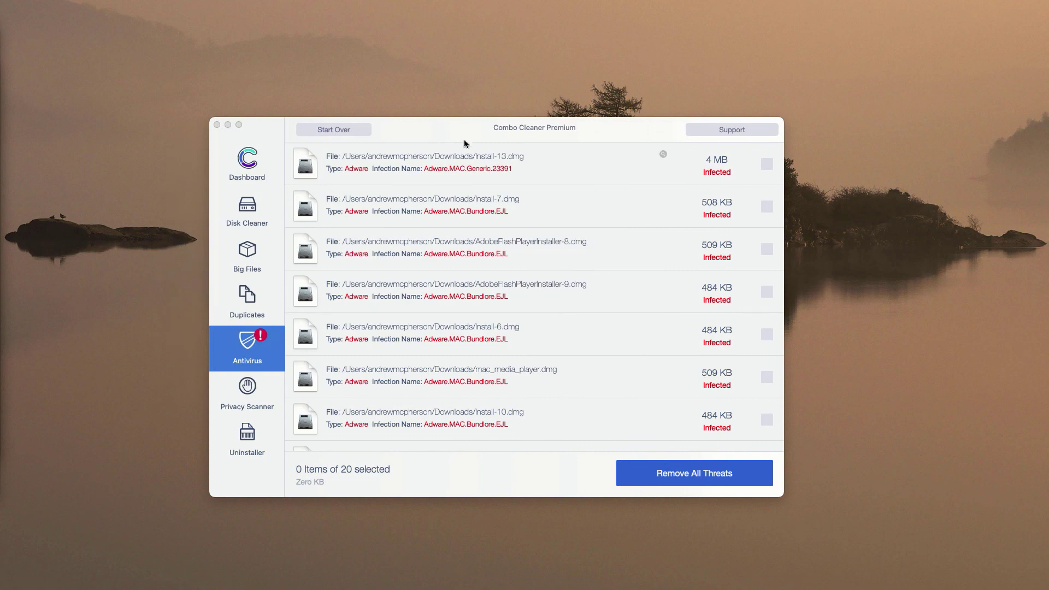
click(418, 130)
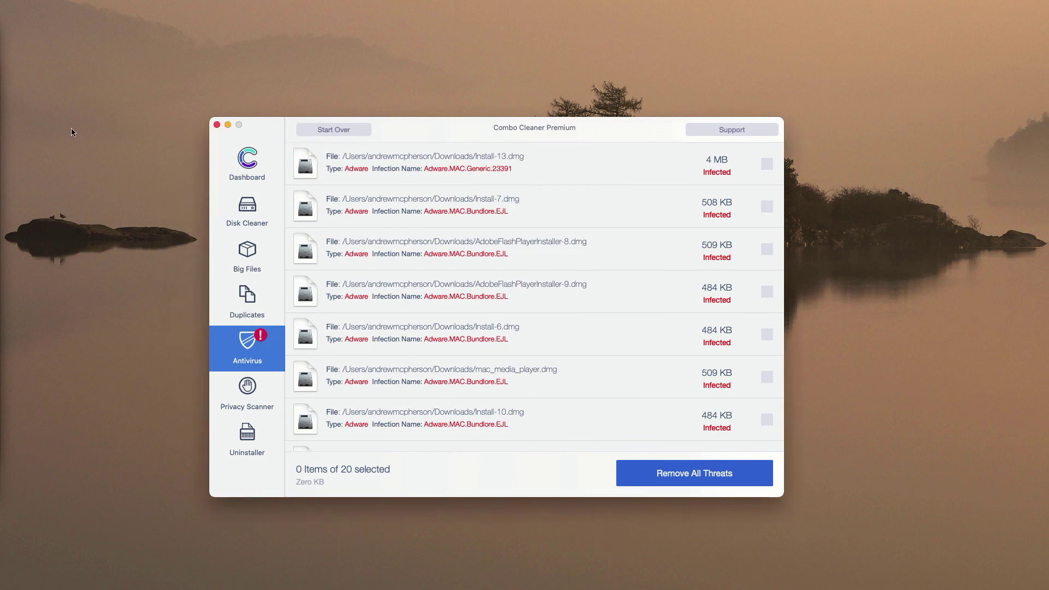